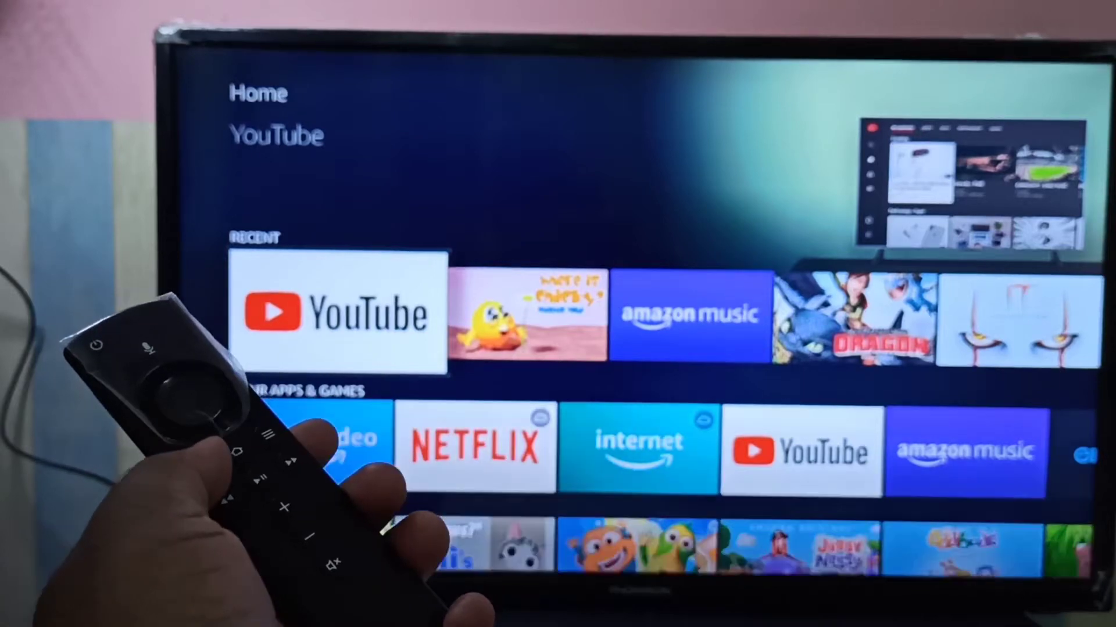
- Move up from the home screen app rows to the top menu to reach Settings
key(Up)
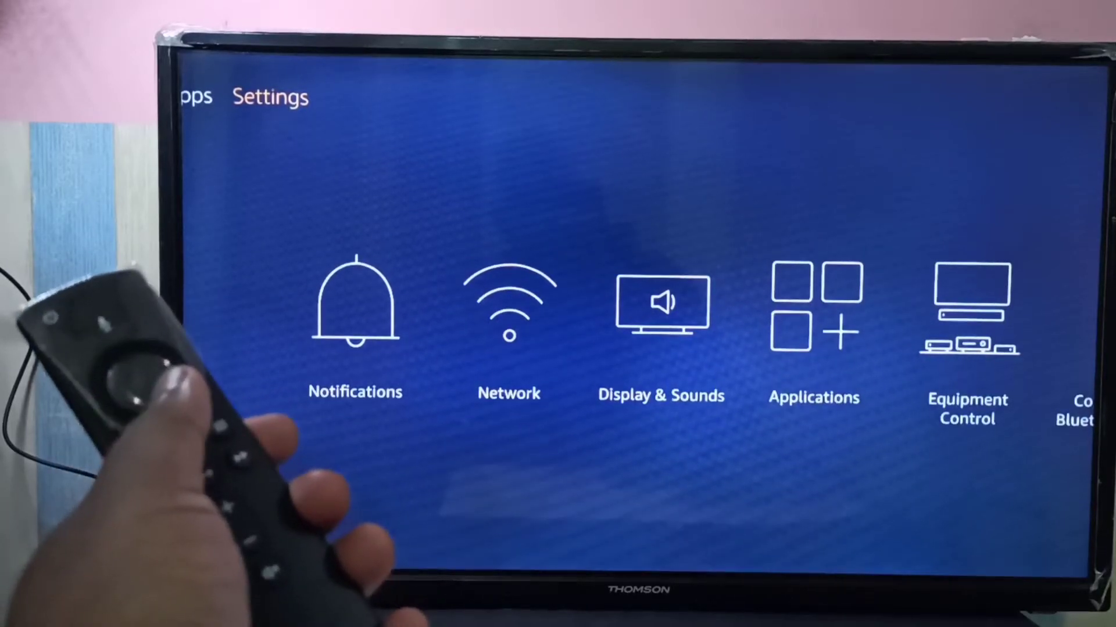
- Open Settings > Applications > Manage Installed Applications
key(Right)
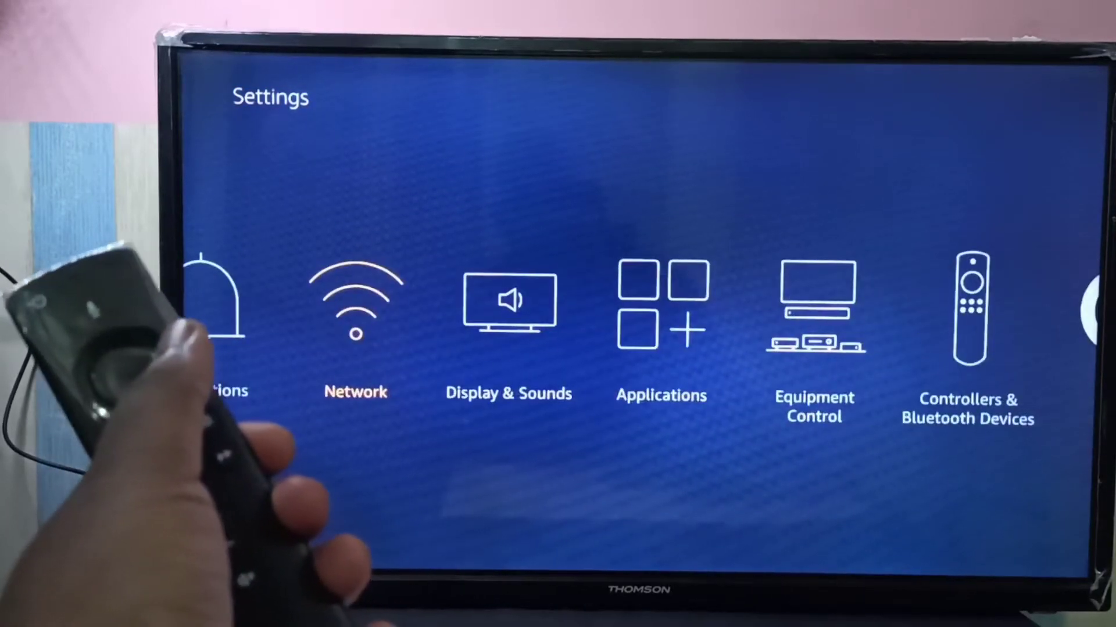
key(Right)
key(Right)
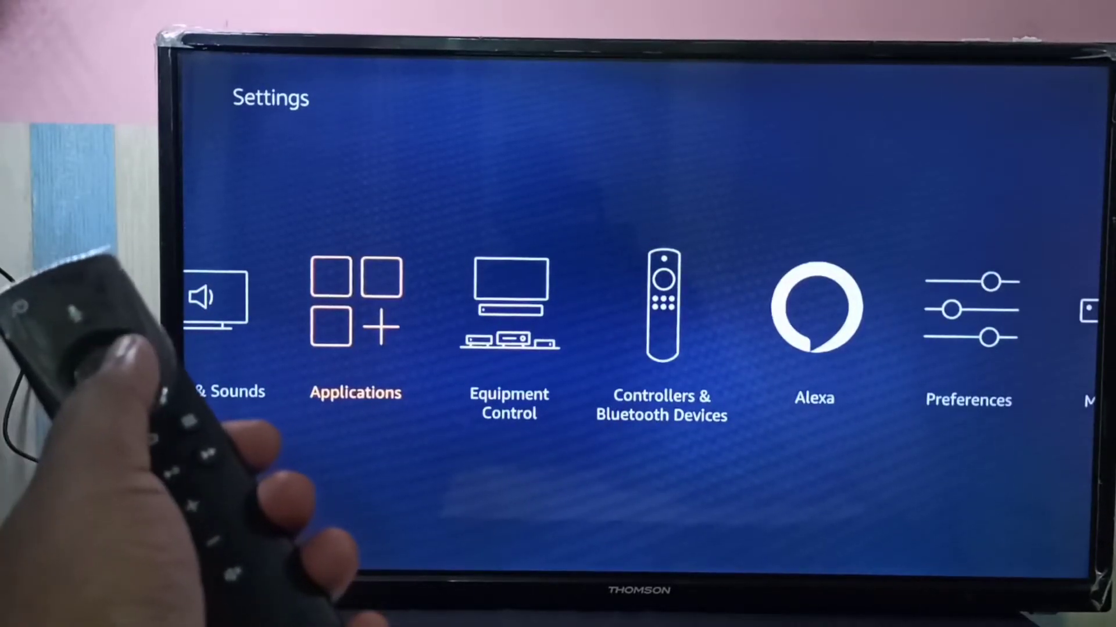
key(Return)
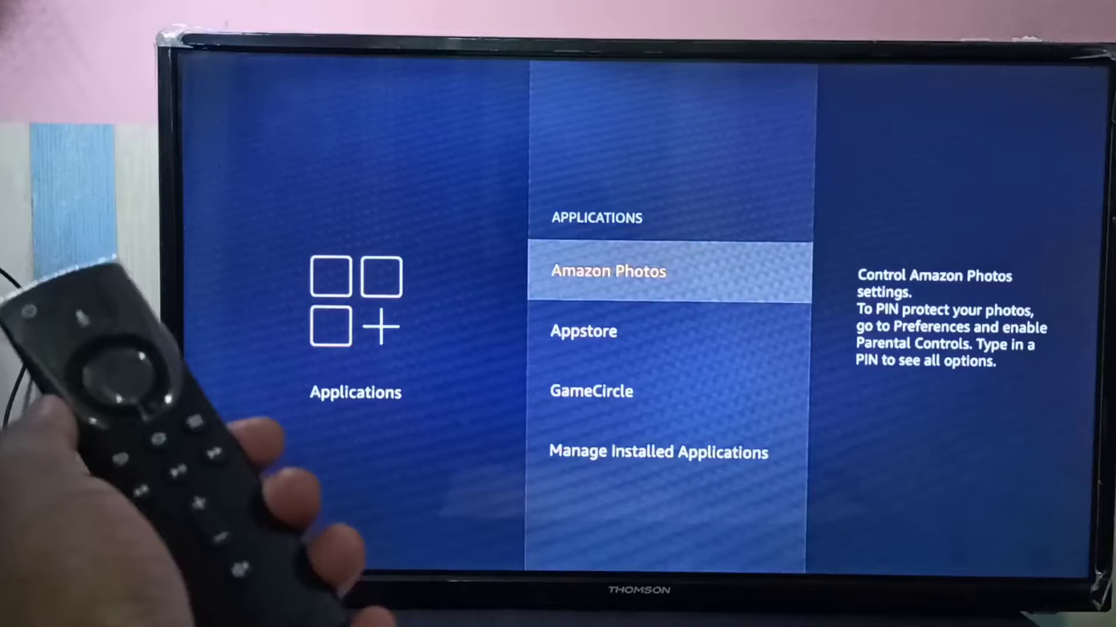
key(Down)
key(Down)
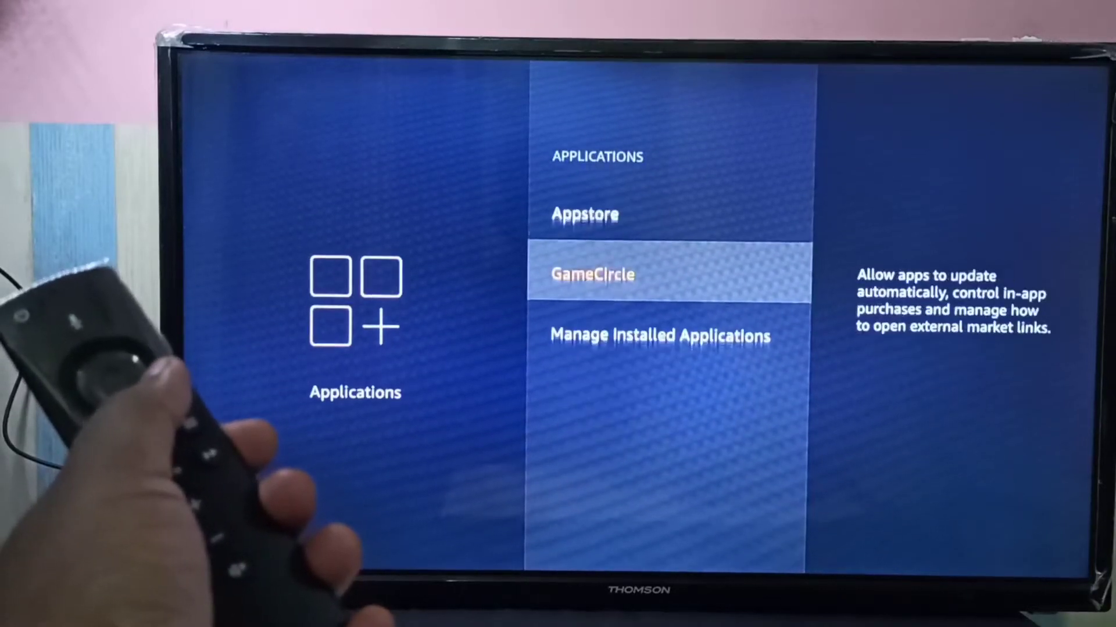
key(Down)
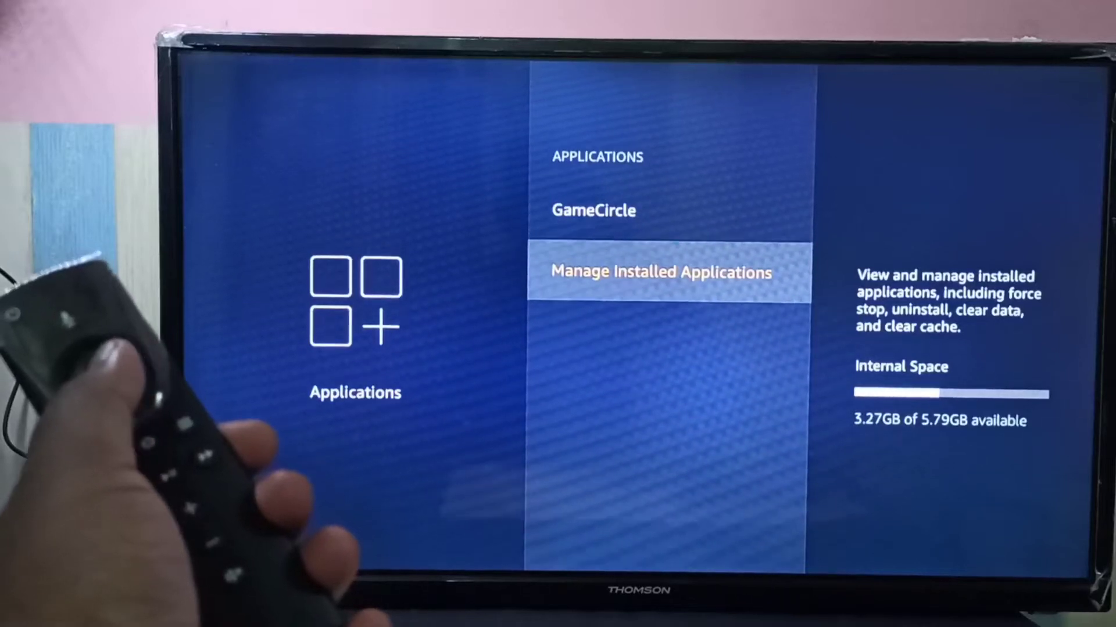
key(Return)
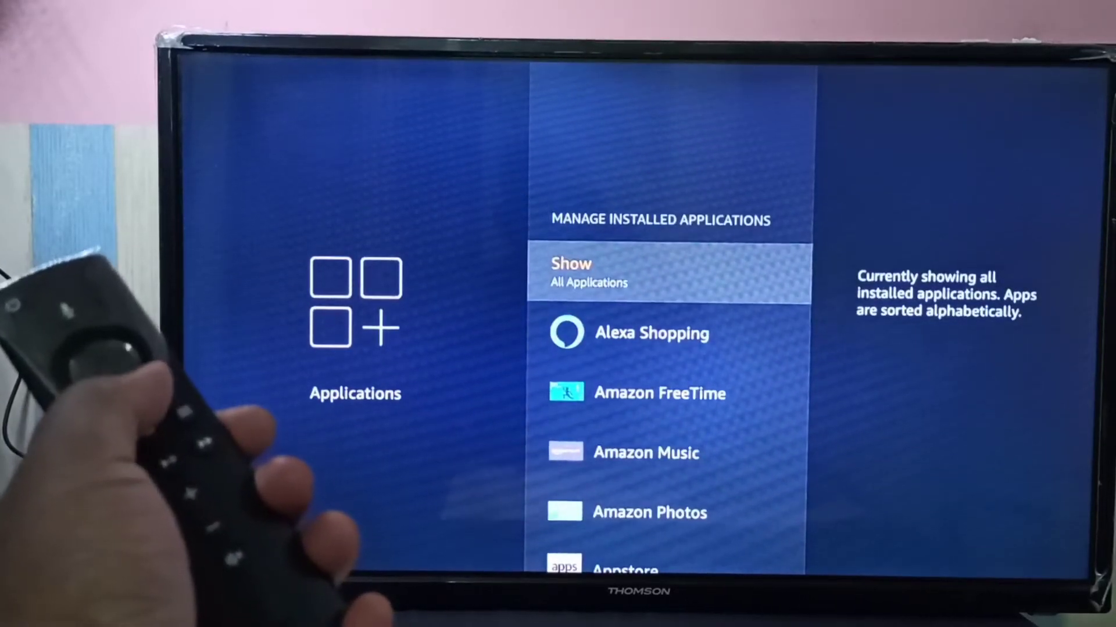
- Pick YouTube from the installed apps list and choose Uninstall
key(Down)
key(Down)
key(Down)
key(Down)
key(Down)
key(Down)
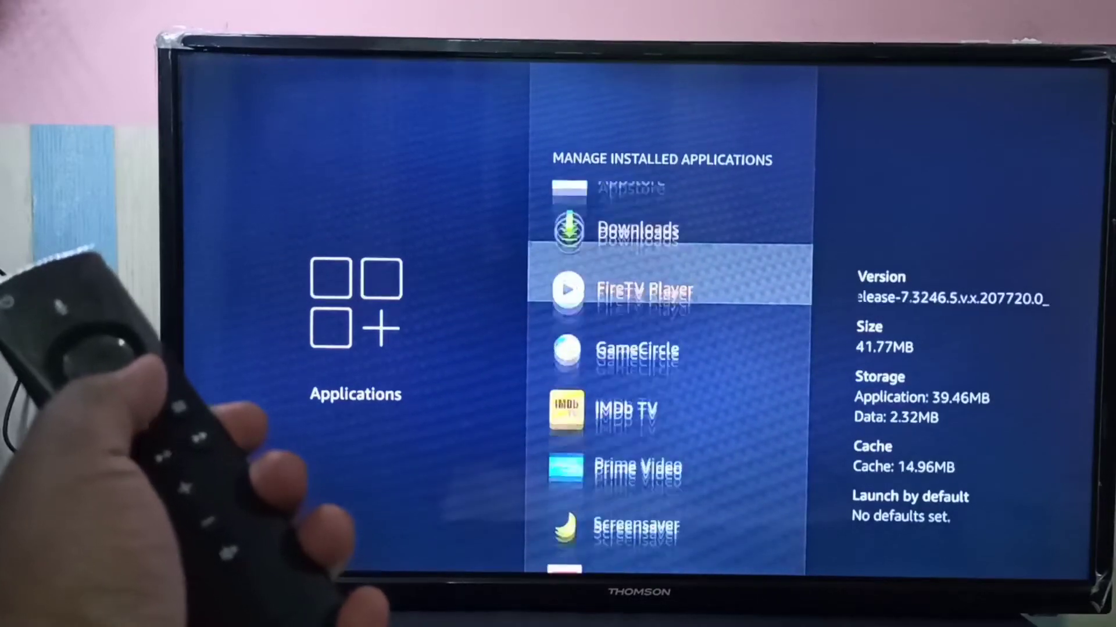
key(Down)
key(Down)
key(Down)
key(Down)
key(Down)
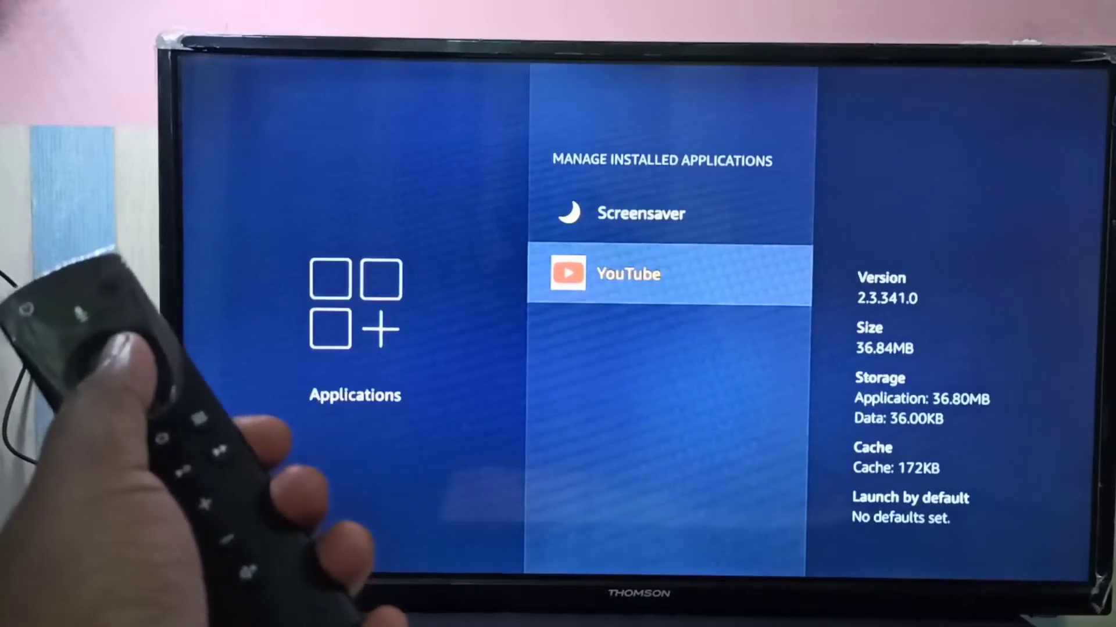
key(Return)
key(Down)
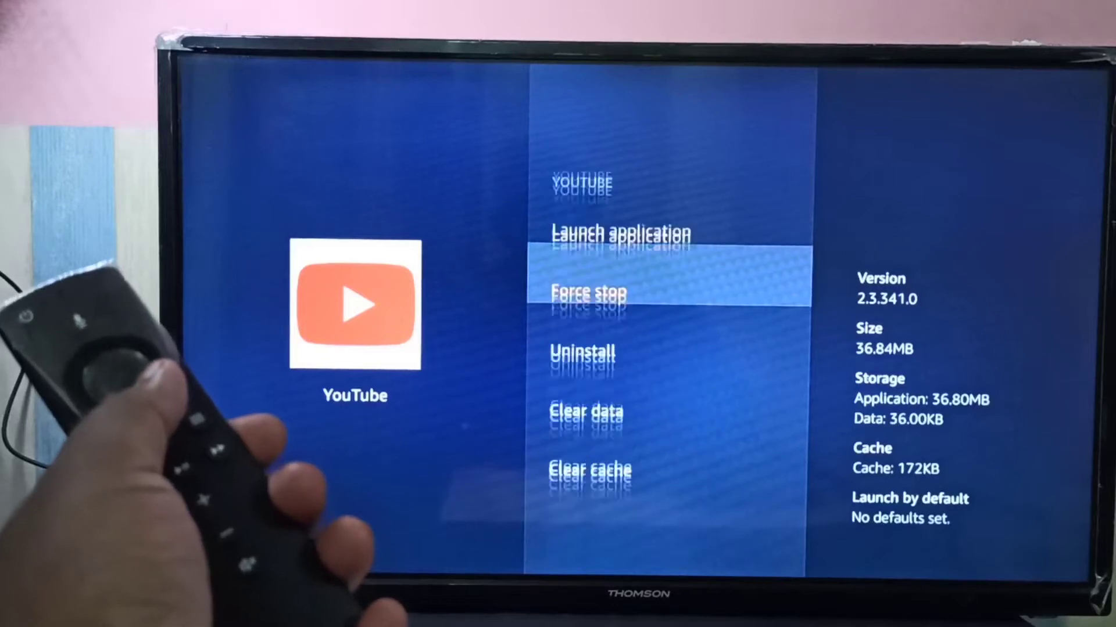
key(Down)
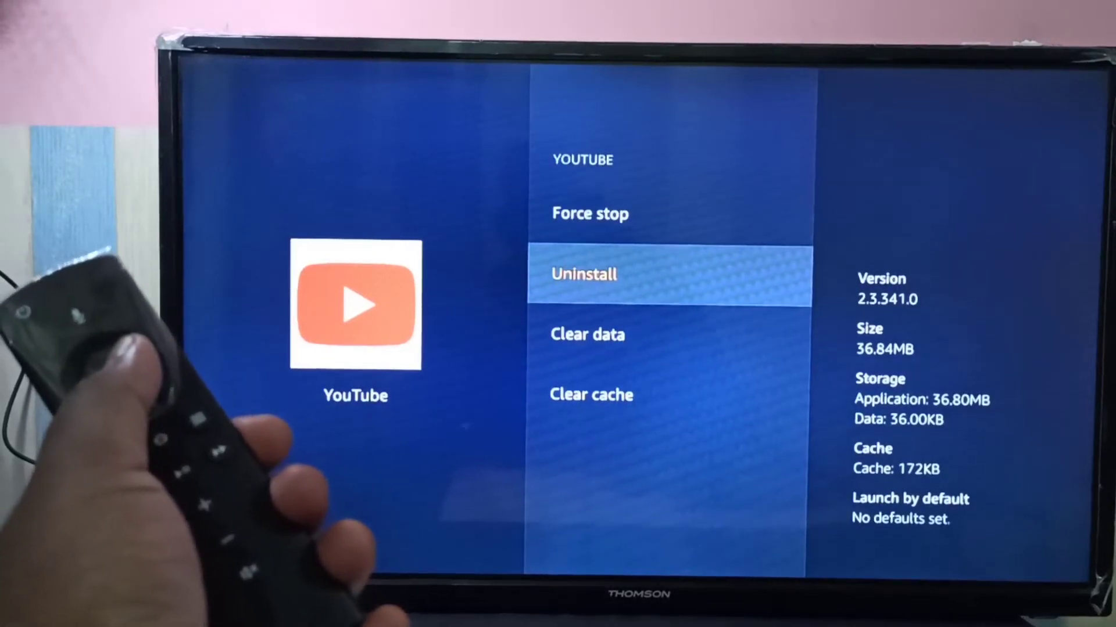
key(Return)
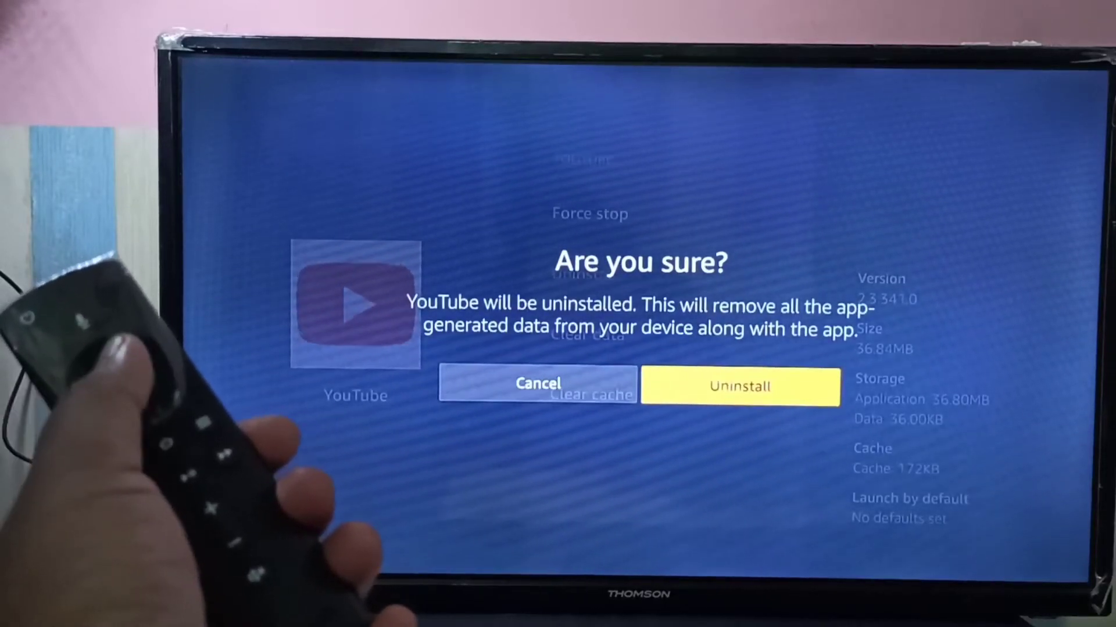
- Confirm removing YouTube, then back out of Settings to the Home screen
key(Return)
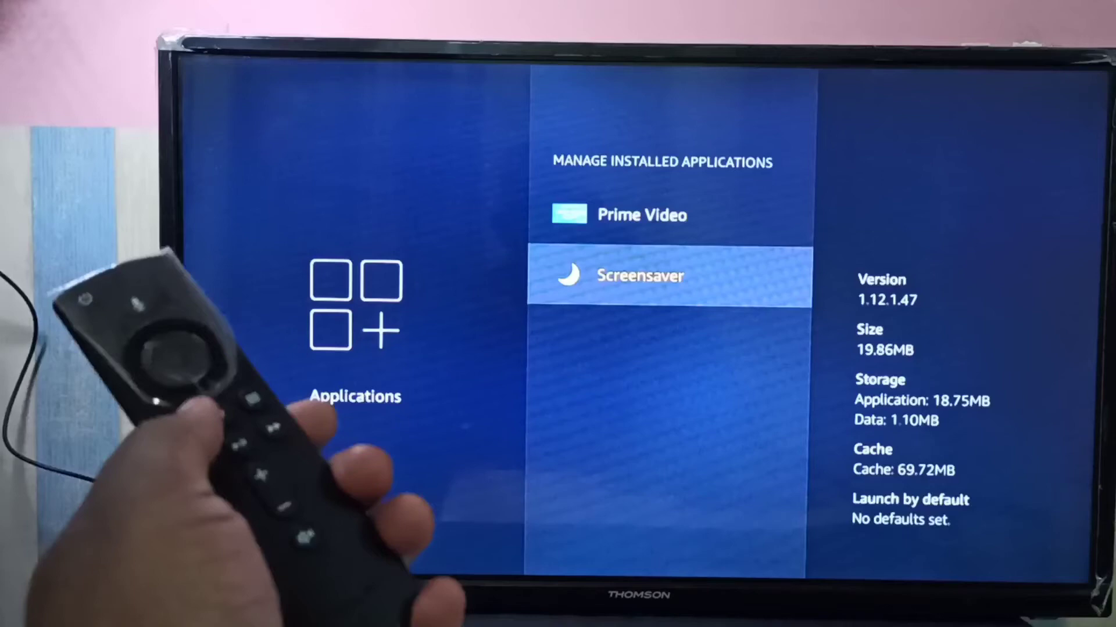
key(Escape)
key(Escape)
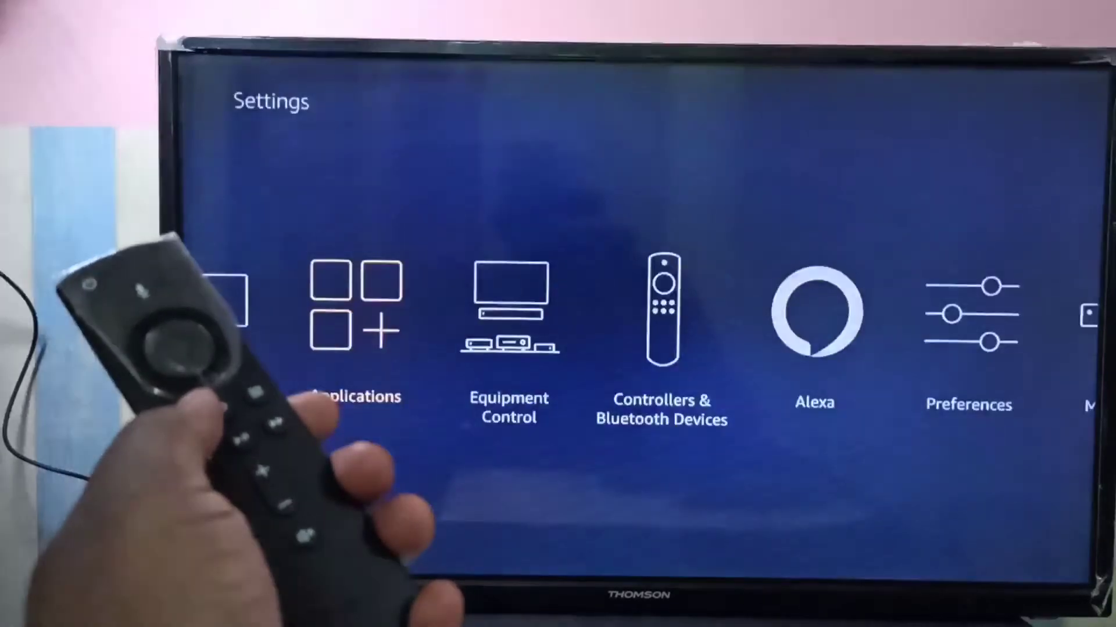
key(Left)
key(Home)
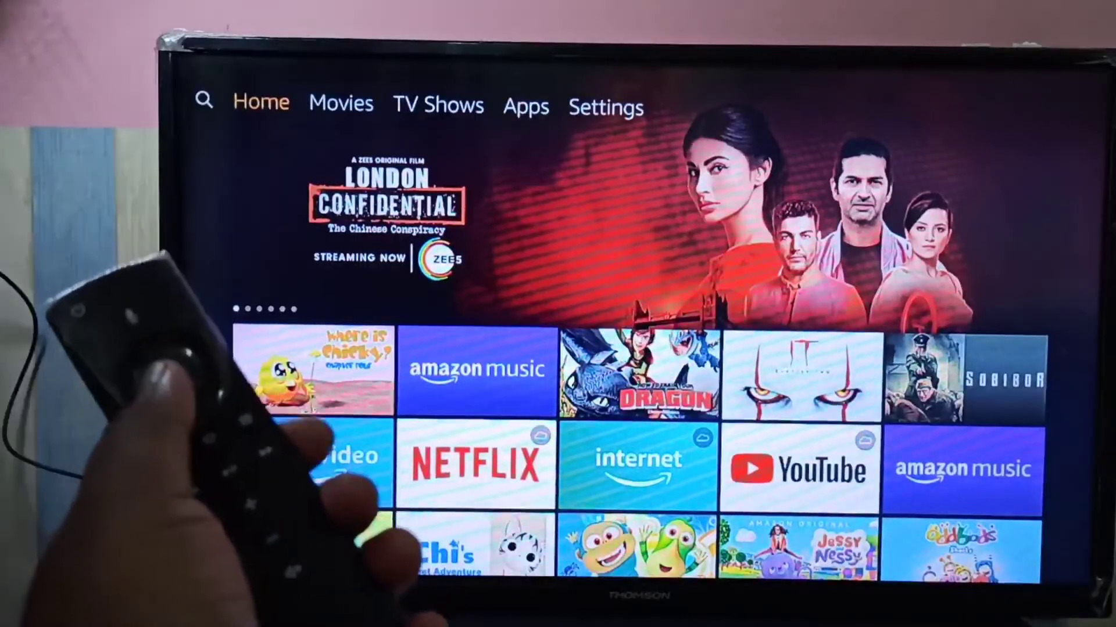
- Open search and start spelling 'YouTube' on the on-screen keyboard, entering Y
key(Left)
key(Return)
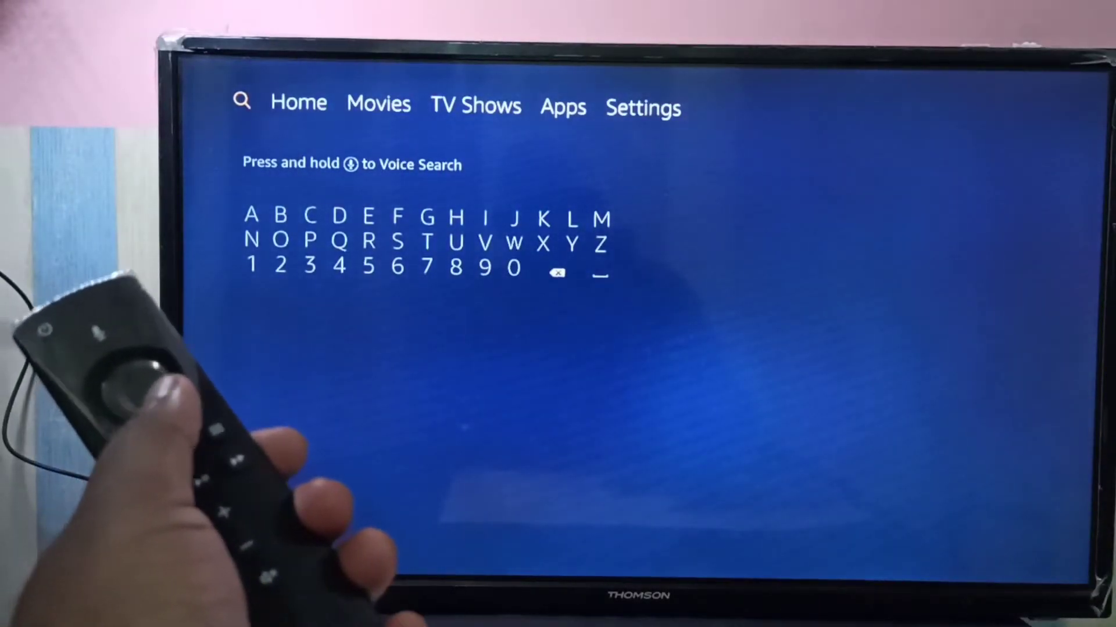
key(Down)
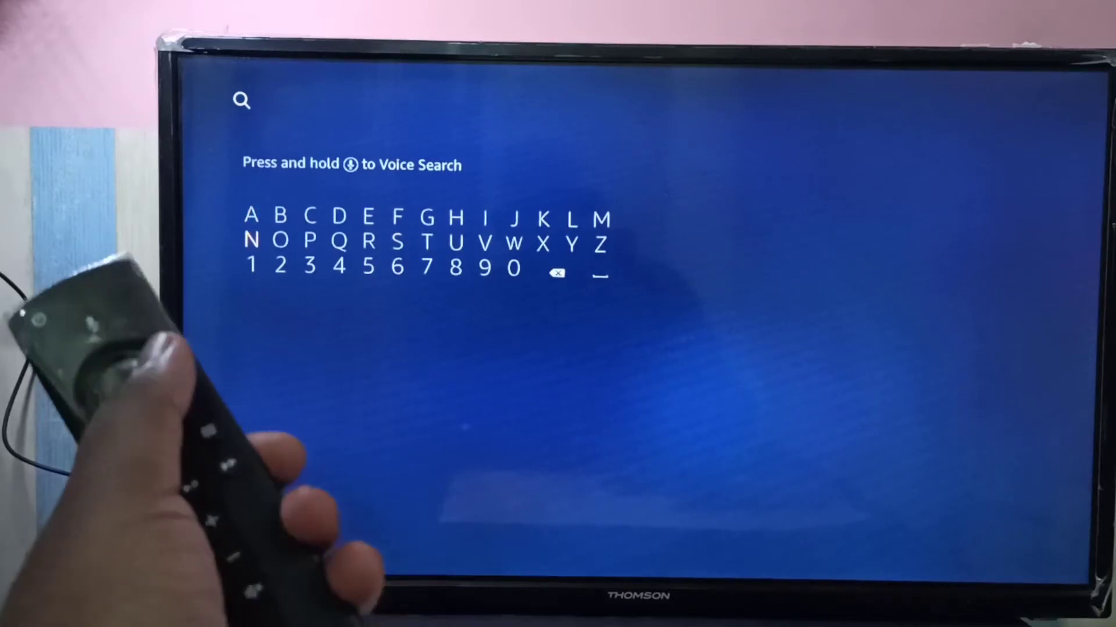
key(Right)
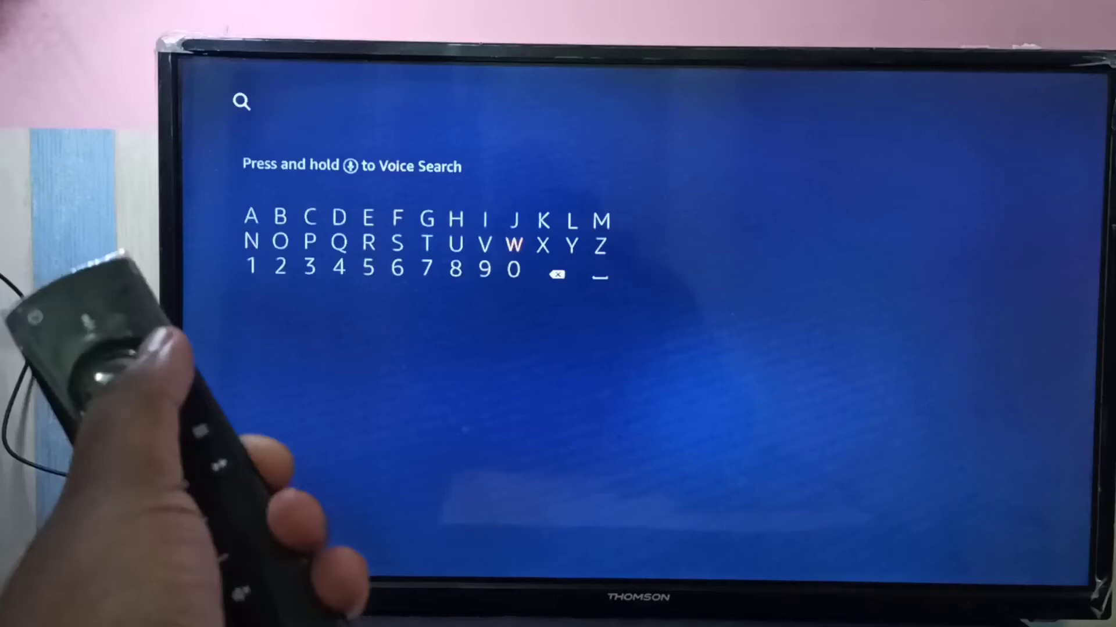
key(Return)
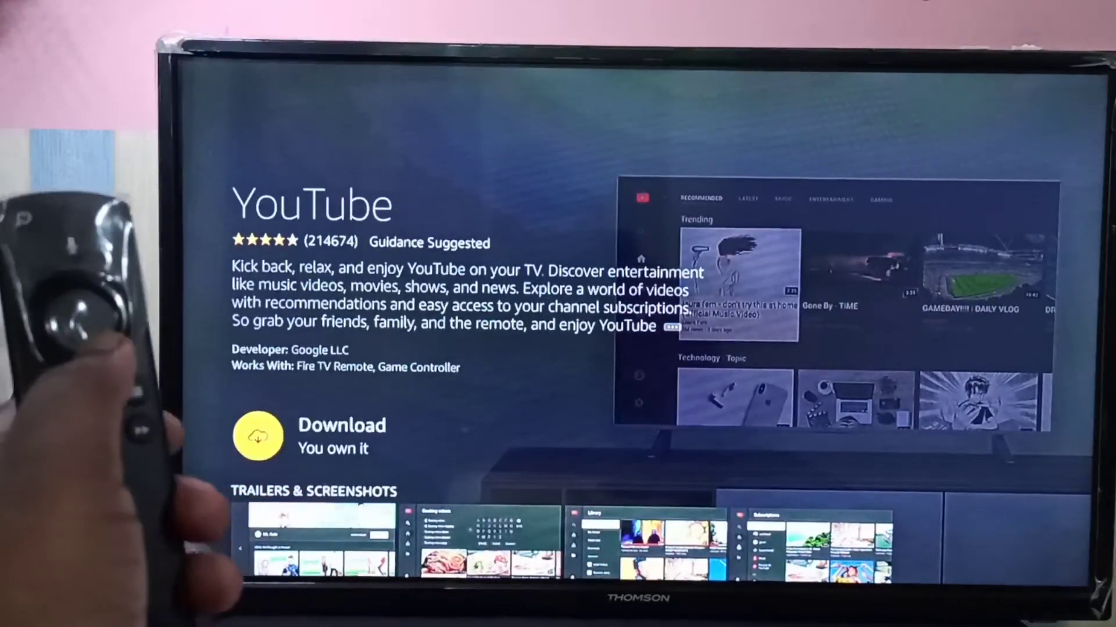
- Start the YouTube download from its store page after glancing at its screenshots
key(Down)
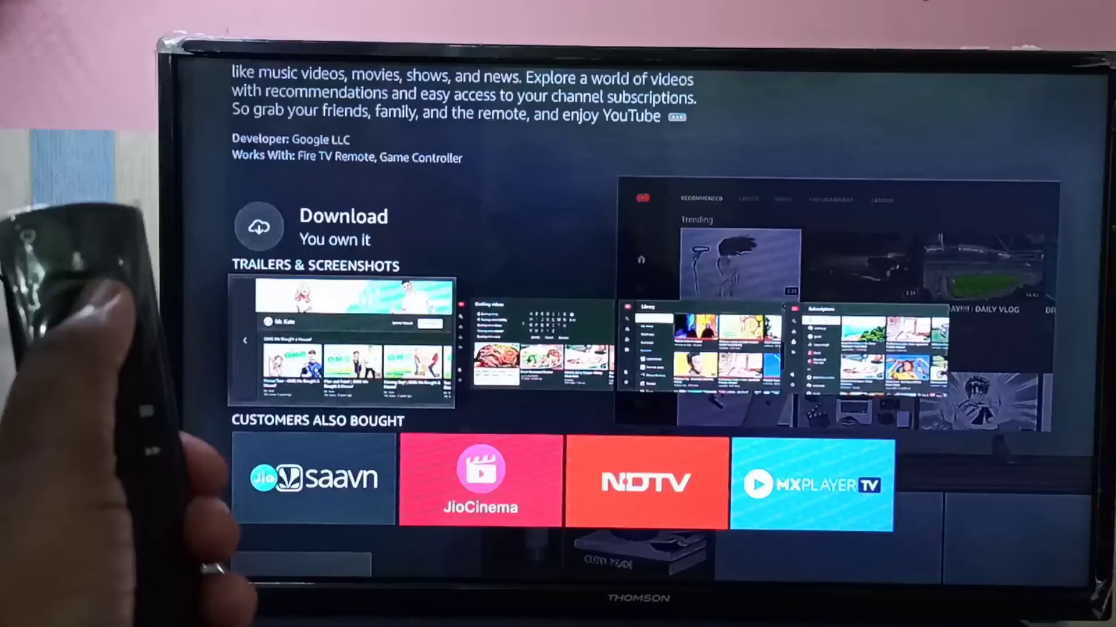
key(Up)
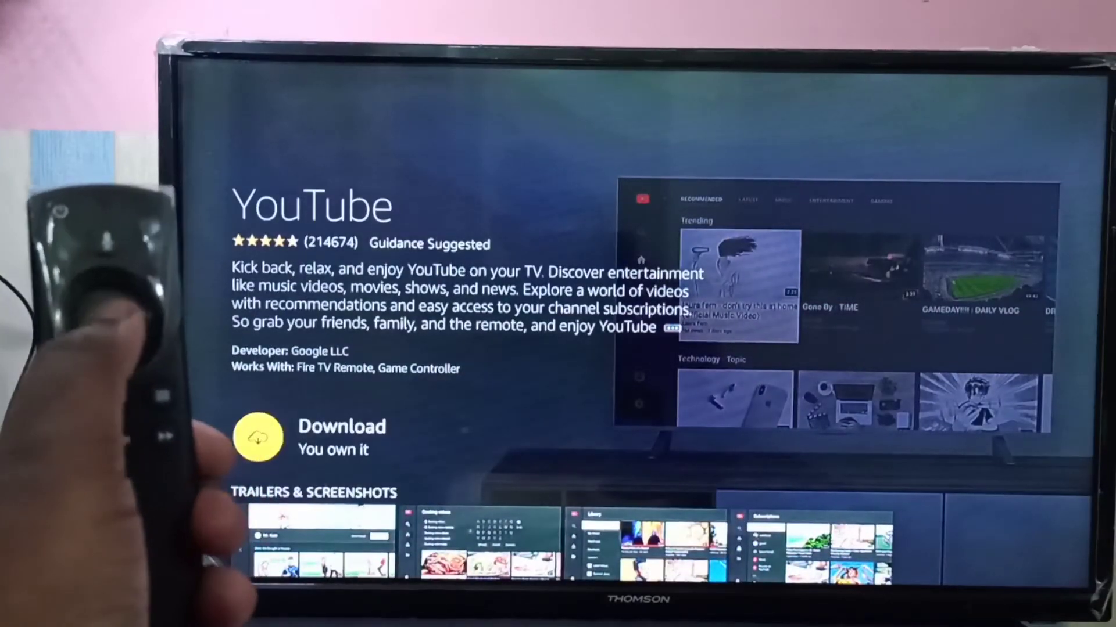
key(Return)
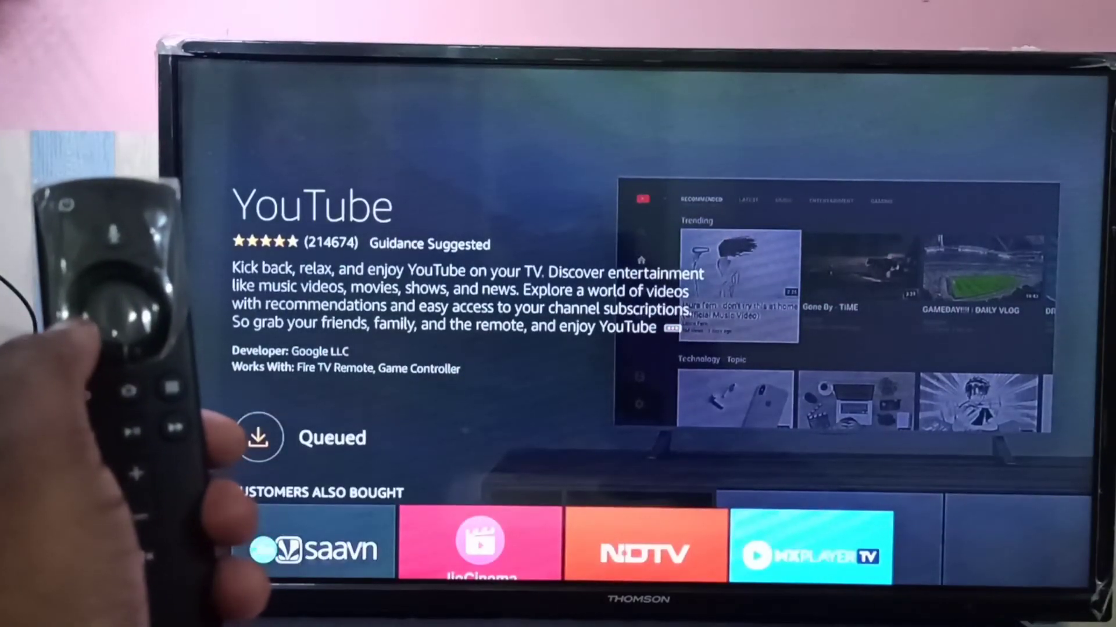